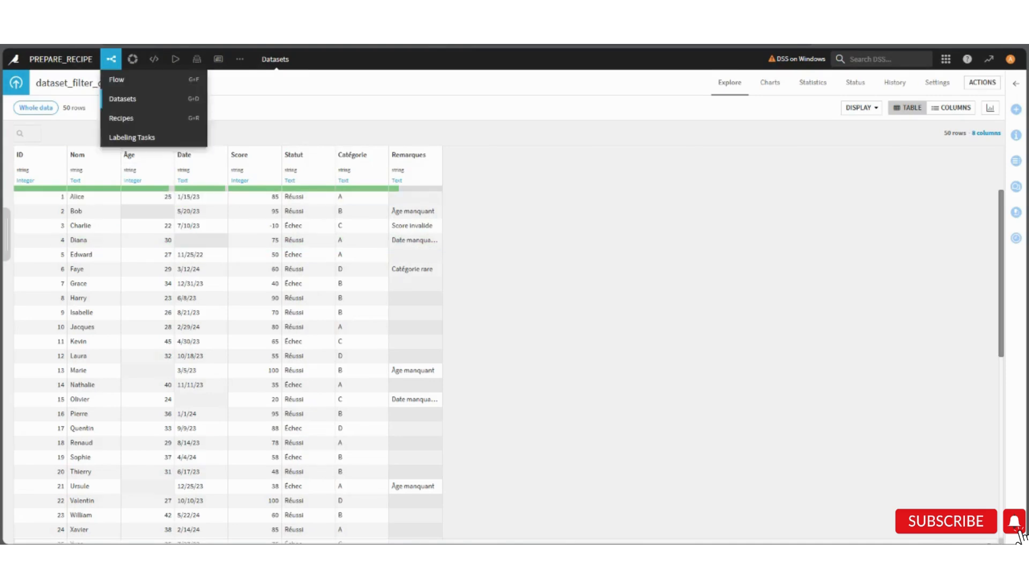
# From the Flow, create a Prepare recipe on dataset_filter_data with the output dataset dataset_filter_data_prepared
pyautogui.click(110, 59)
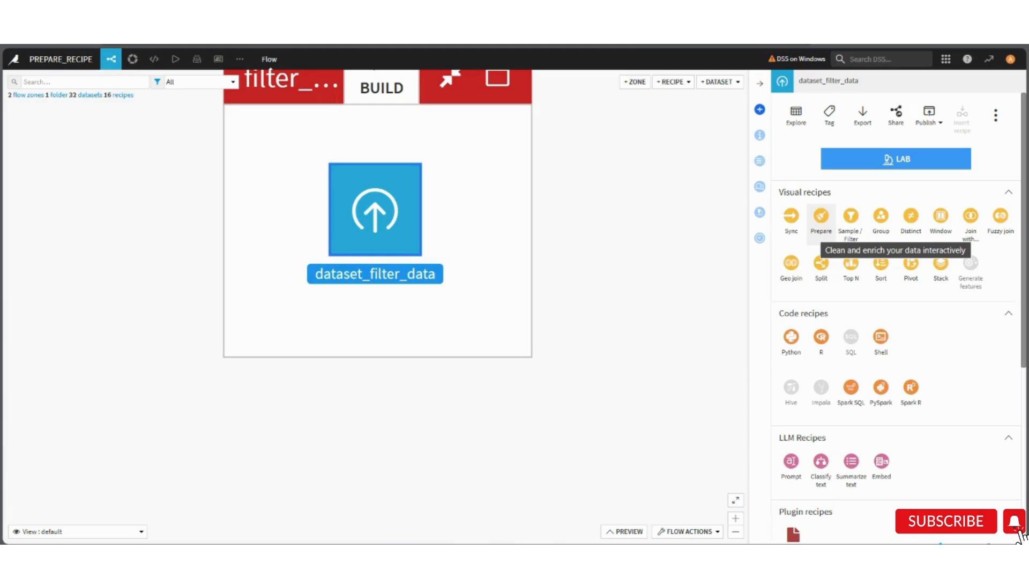
pyautogui.click(820, 216)
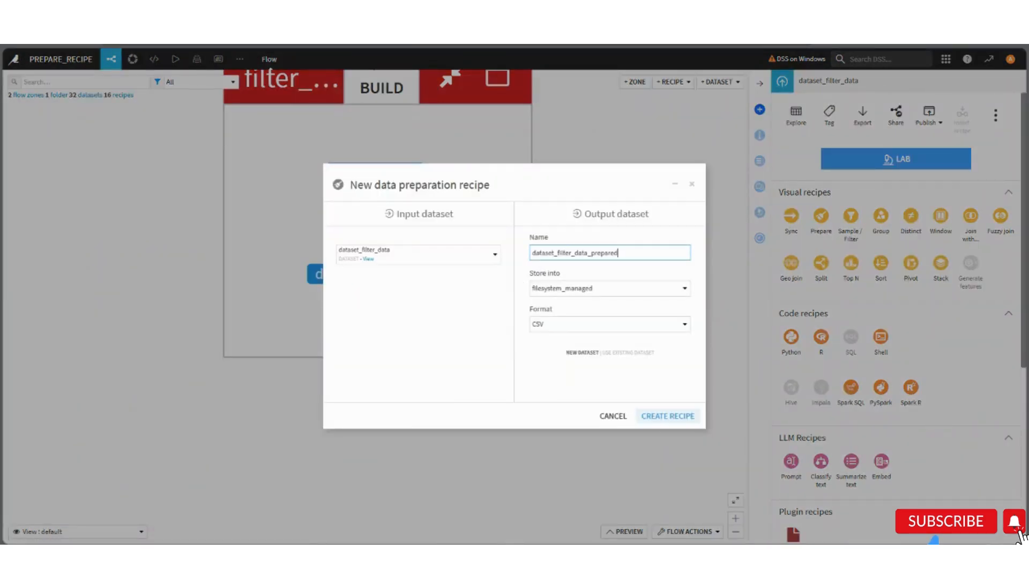
pyautogui.press('Return')
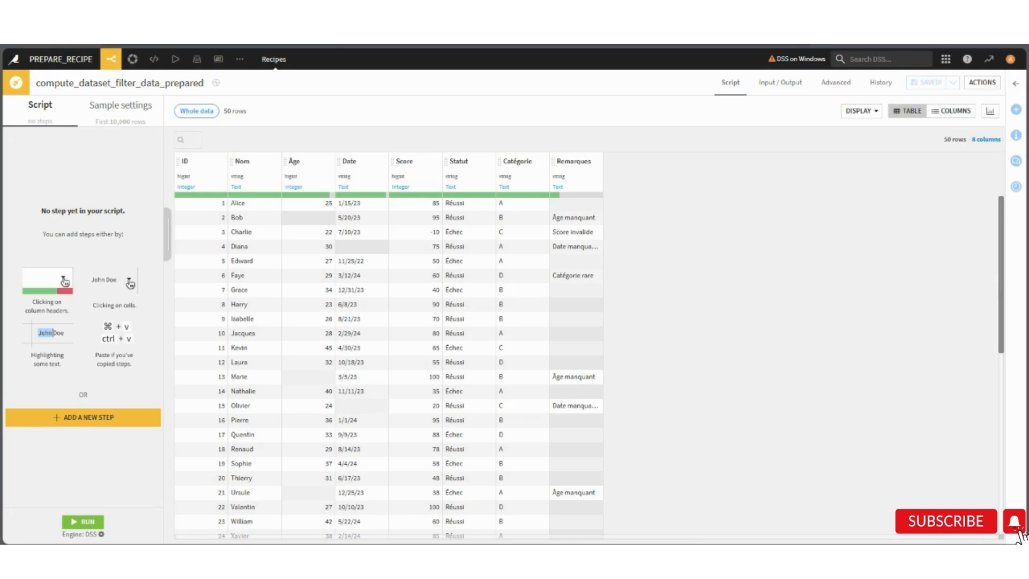
# Open the processors library for a new script step and examine the processors in the Filter data category
pyautogui.click(83, 417)
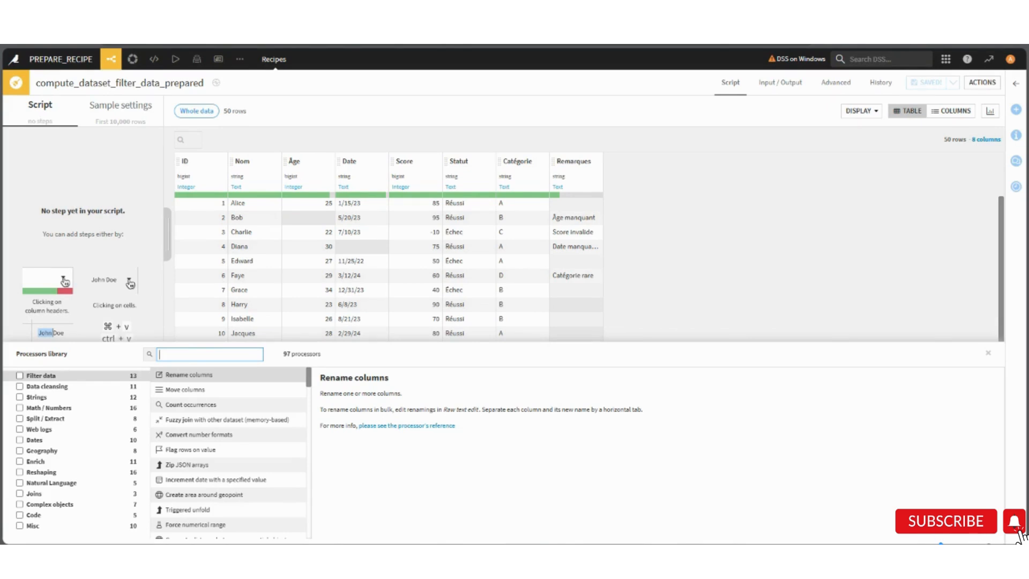
pyautogui.click(19, 375)
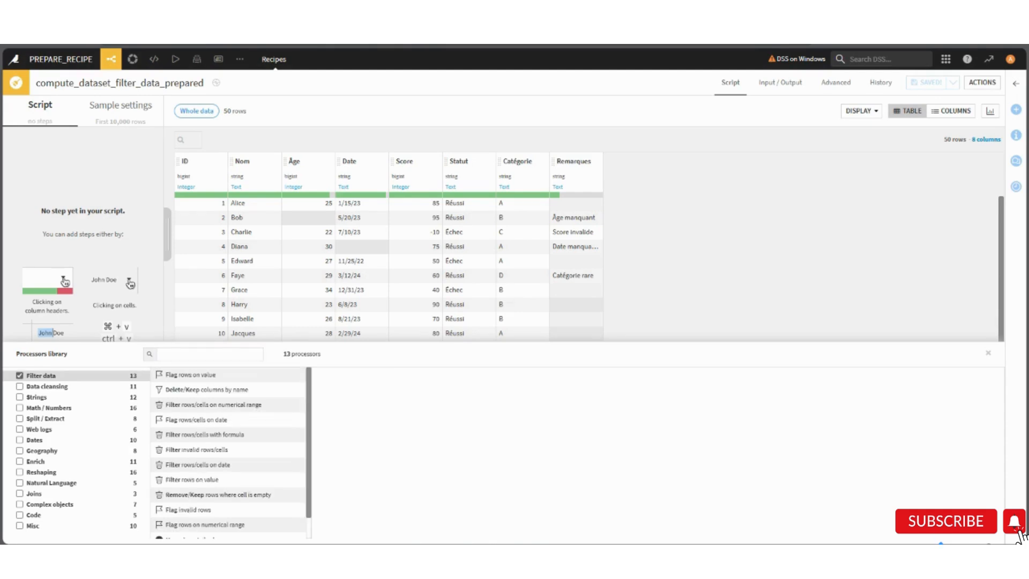
pyautogui.moveTo(225, 390)
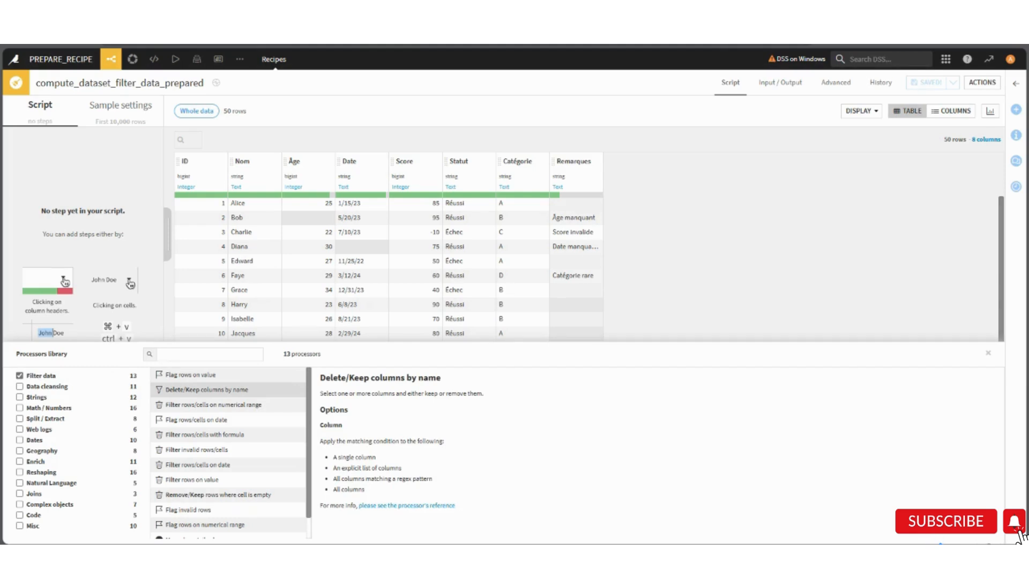
pyautogui.scroll(-1, 225, 450)
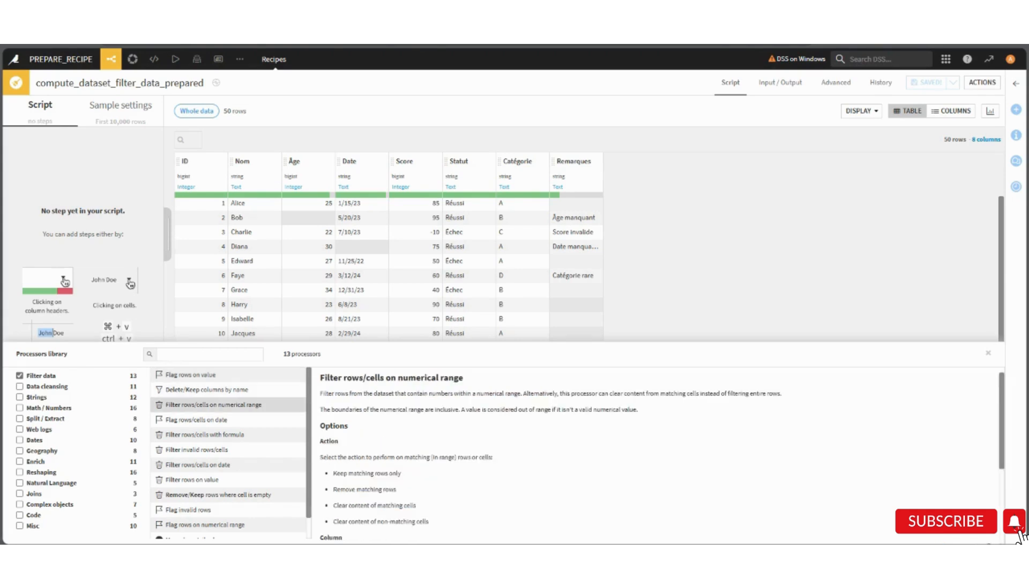
pyautogui.scroll(-1, 225, 399)
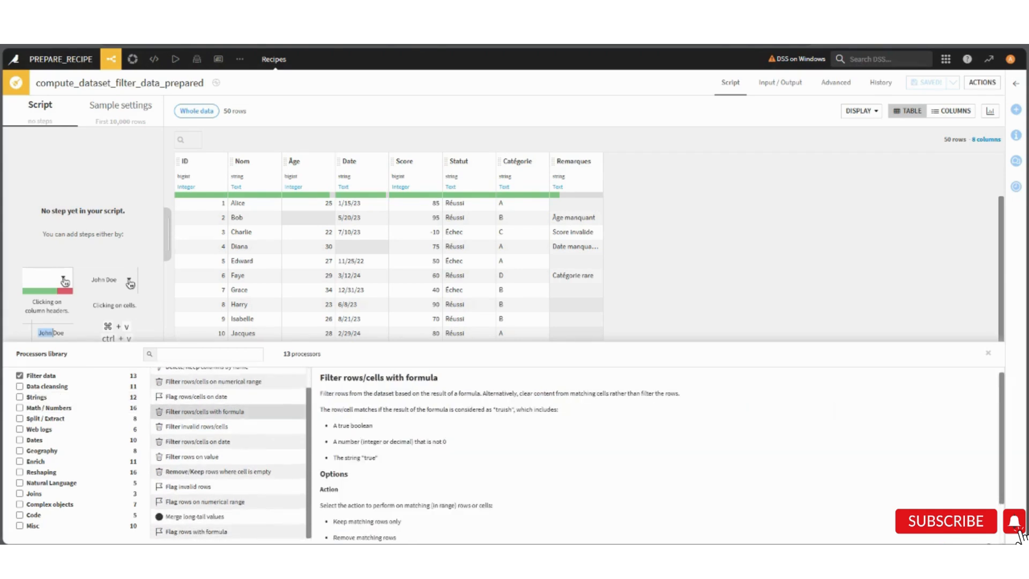
pyautogui.scroll(1, 188, 402)
pyautogui.click(21, 375)
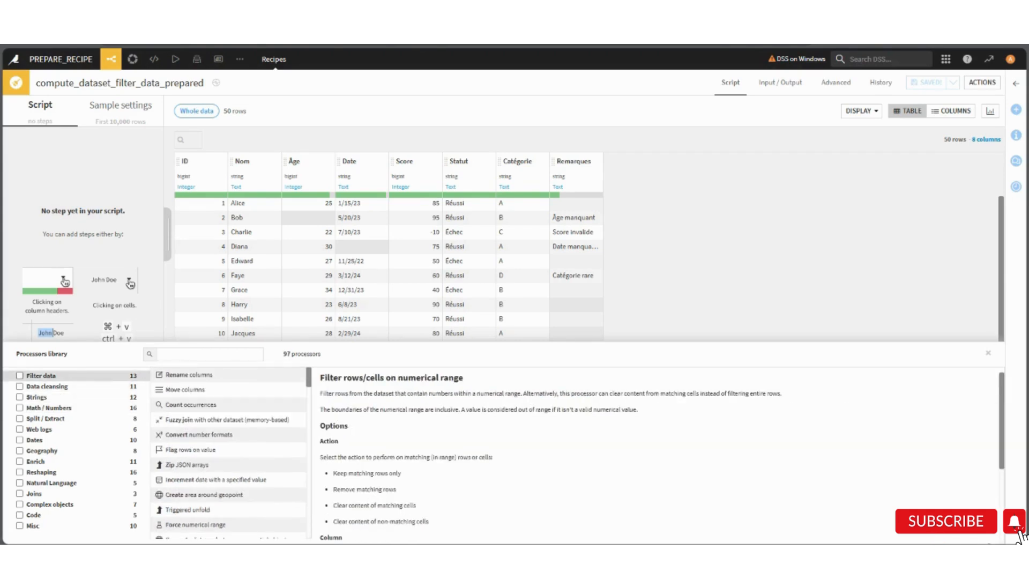
# Search the processors library for "flag rows" and add the Flag rows on value processor to the script
pyautogui.click(209, 354)
pyautogui.write('f')
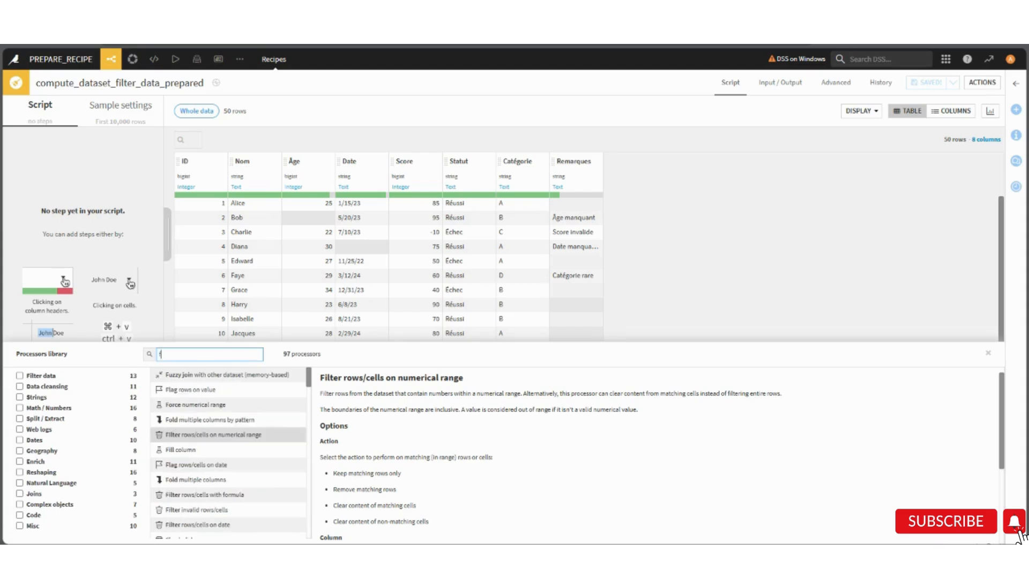
pyautogui.write('la')
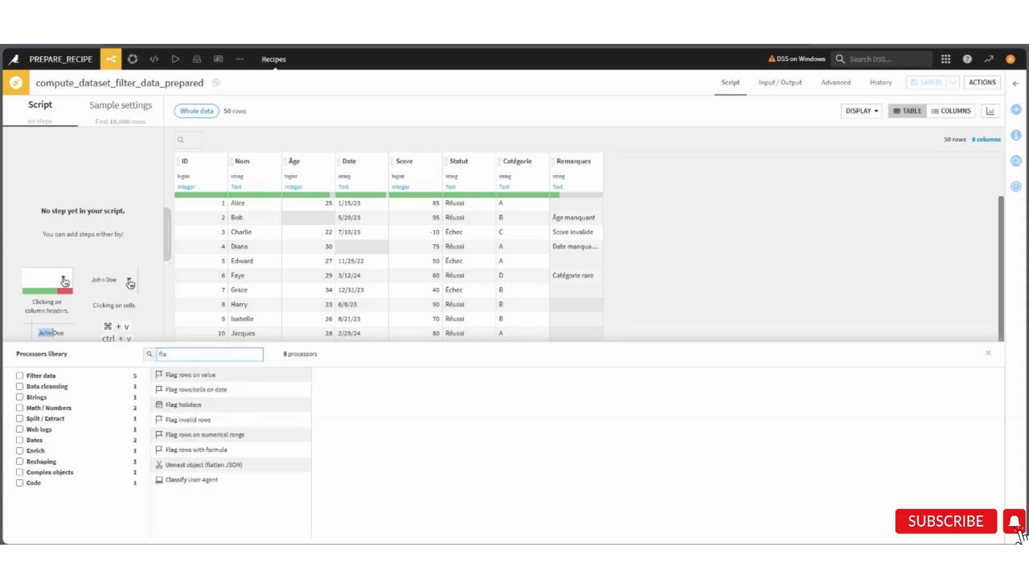
pyautogui.write('g')
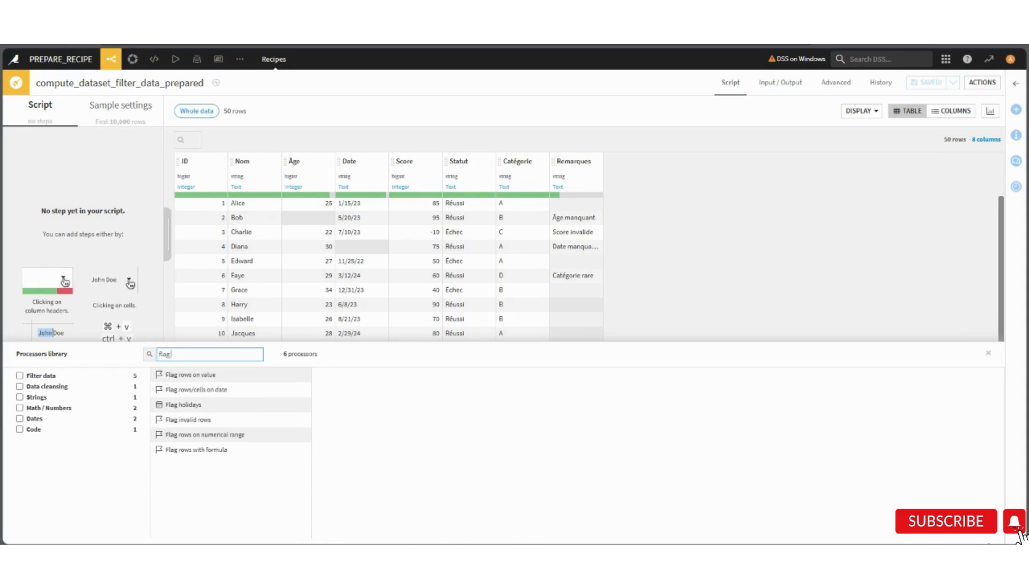
pyautogui.write(' ro')
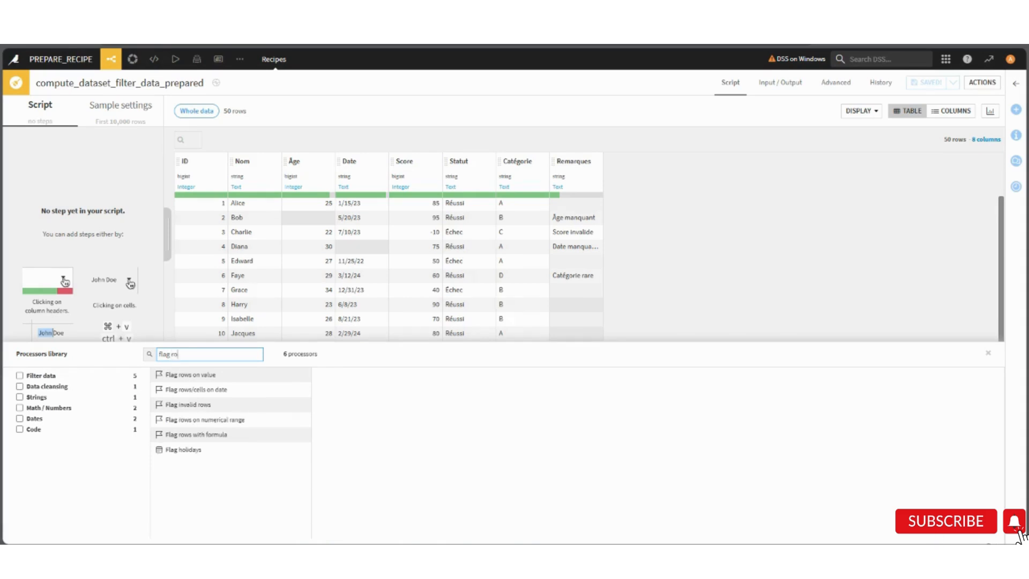
pyautogui.write('ws')
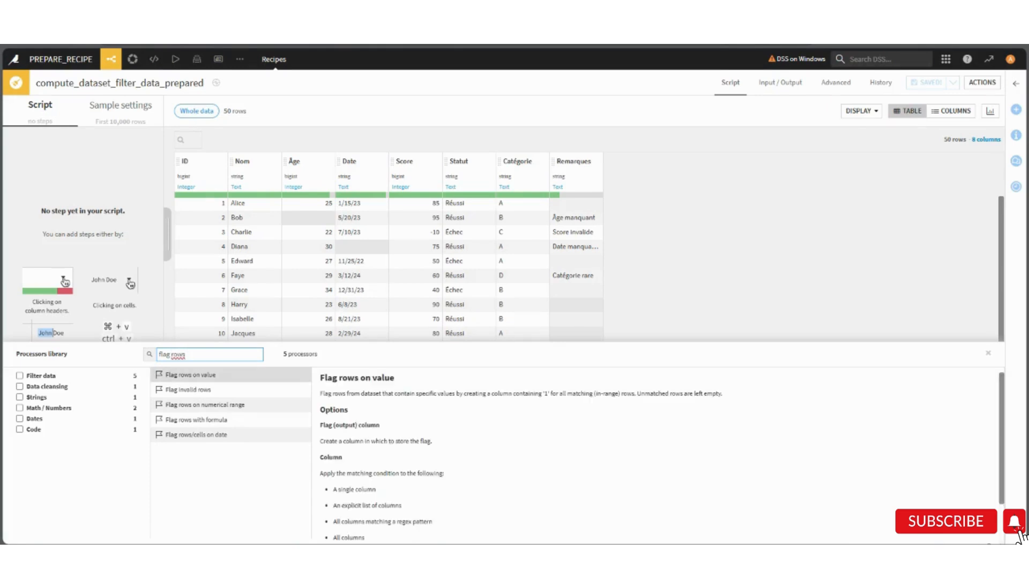
pyautogui.press('Return')
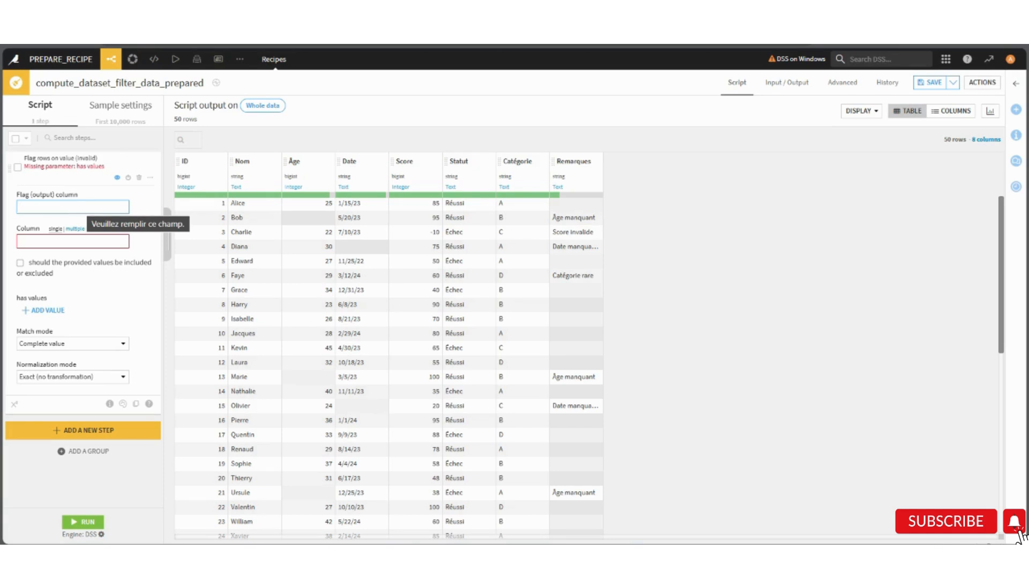
# Name the flag output column test_flag and choose Statut as the column to check
pyautogui.write('test_f')
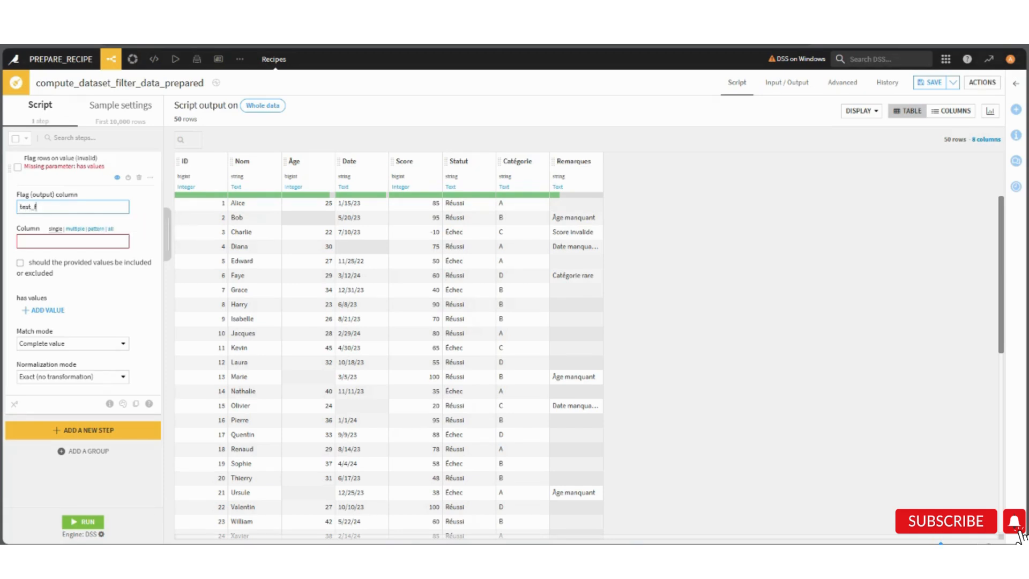
pyautogui.write('lag')
pyautogui.doubleClick(33, 207)
pyautogui.click(72, 241)
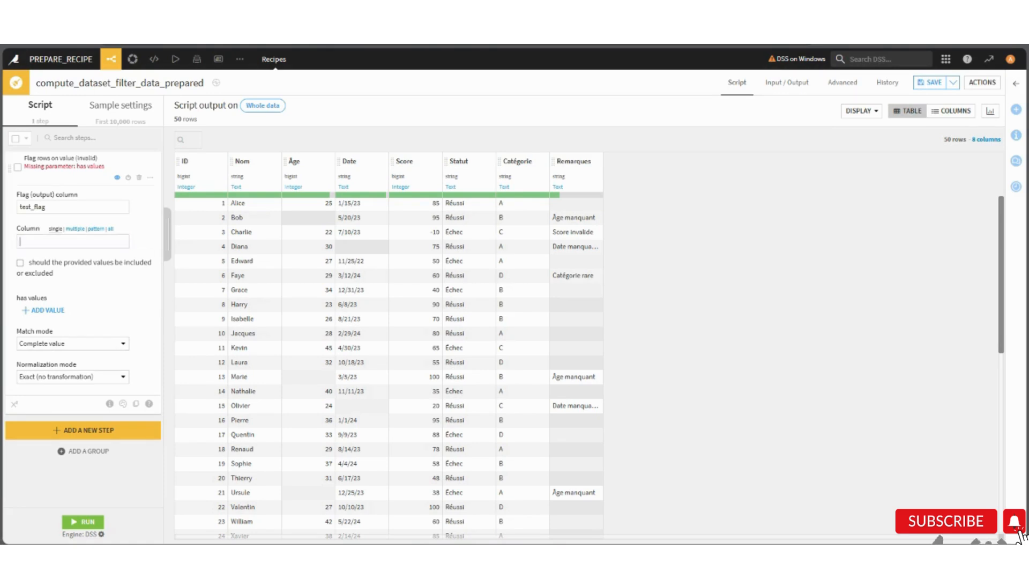
pyautogui.write('stat')
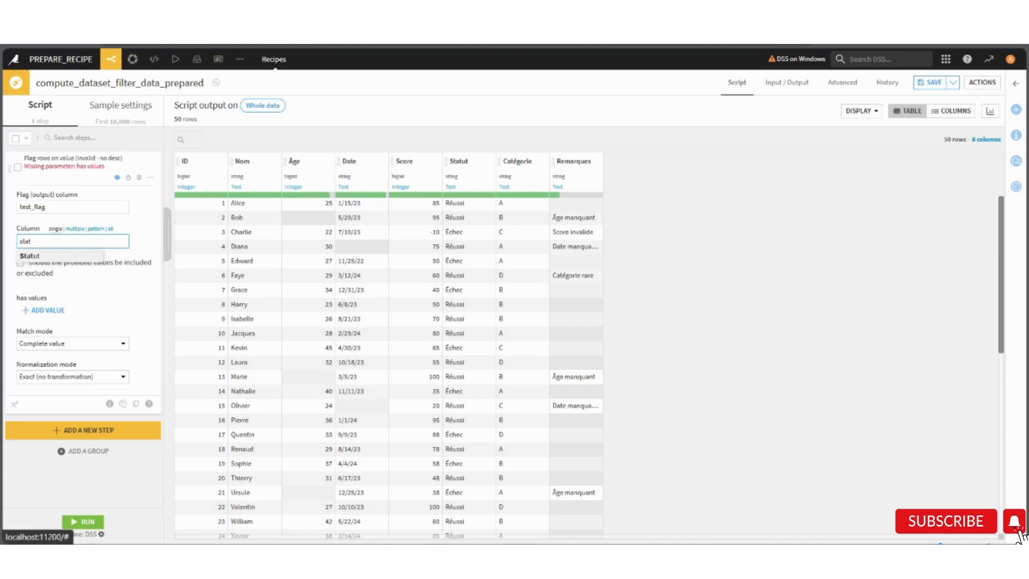
pyautogui.click(38, 256)
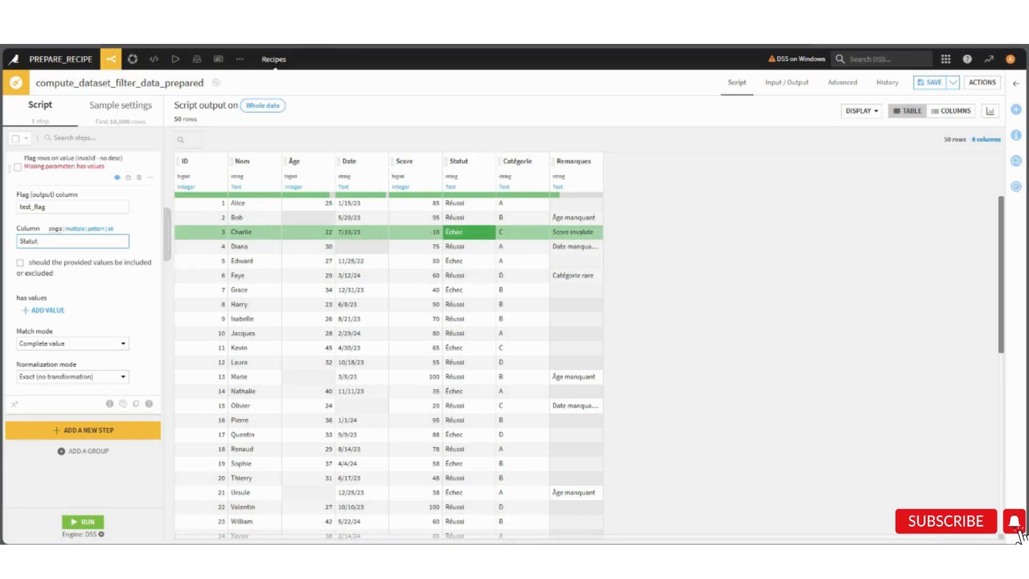
# Add Échec as the value to flag, with the match mode set to Complete value
pyautogui.moveTo(463, 232); pyautogui.dragTo(445, 232)
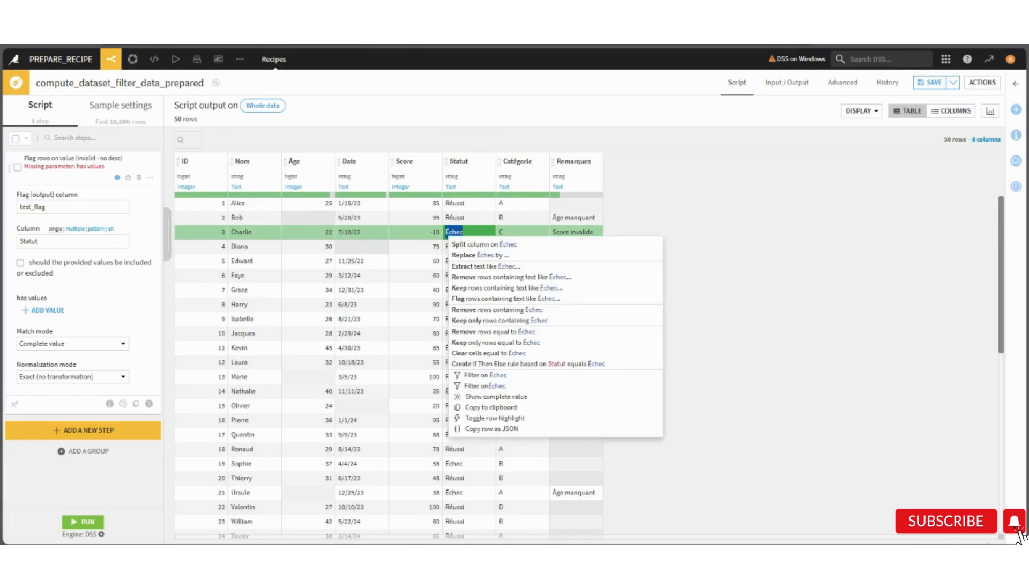
pyautogui.click(670, 206)
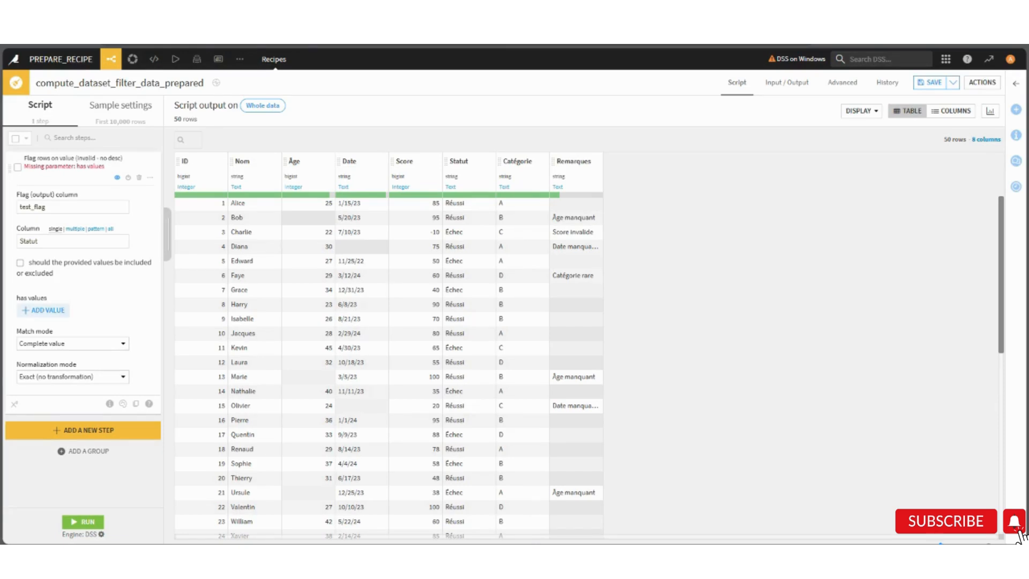
pyautogui.click(43, 309)
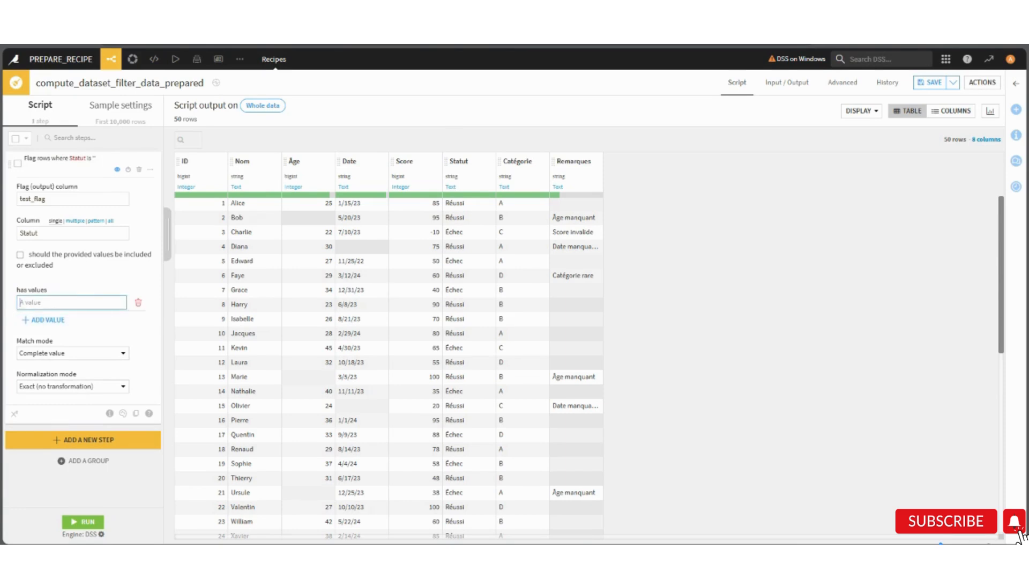
pyautogui.write('Échec')
pyautogui.click(85, 491)
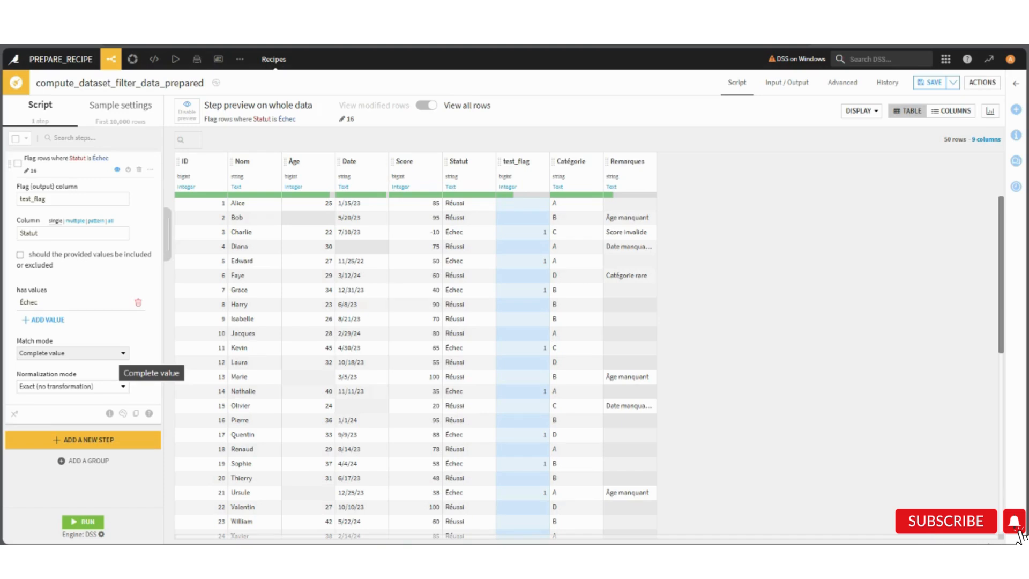
pyautogui.click(120, 353)
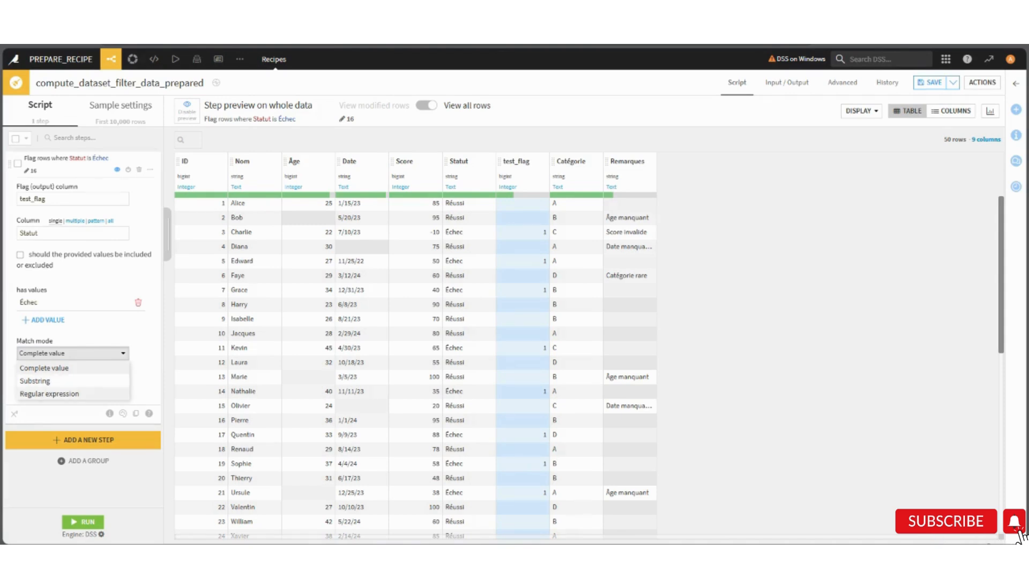
pyautogui.click(44, 368)
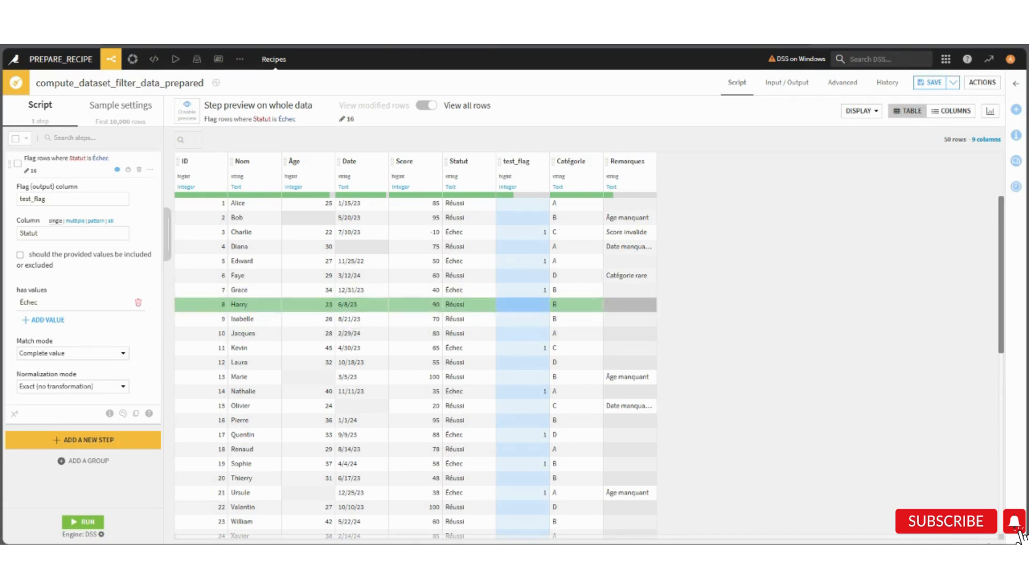
# Save and run the recipe, and open the output dataset dataset_filter_data_prepared from the Flow
pyautogui.hotkey('ctrl', 's')
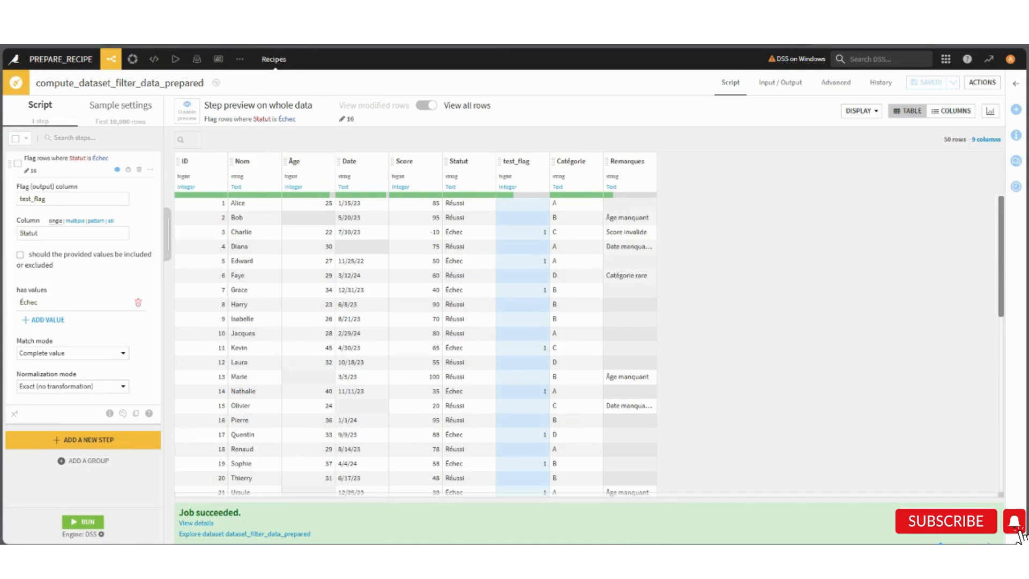
pyautogui.click(110, 59)
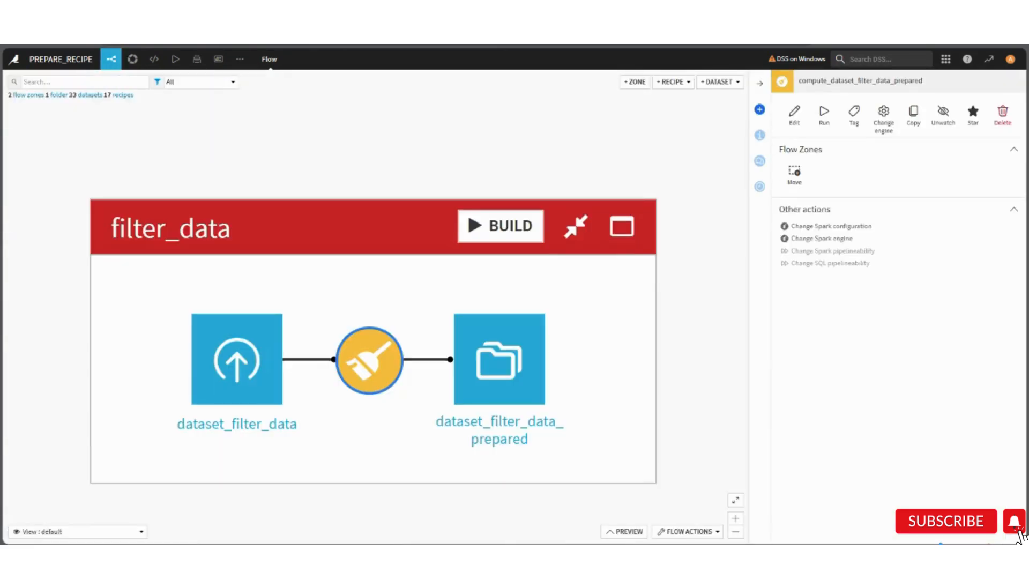
pyautogui.doubleClick(498, 358)
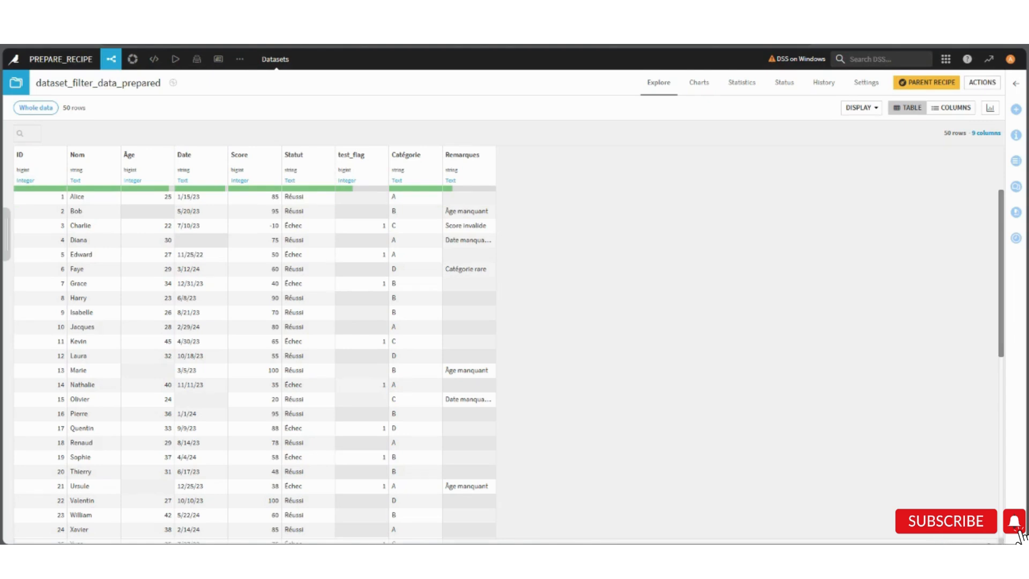
# Return to the Flow from the prepared dataset and select the filter_data zone
pyautogui.moveTo(111, 59)
pyautogui.click(116, 80)
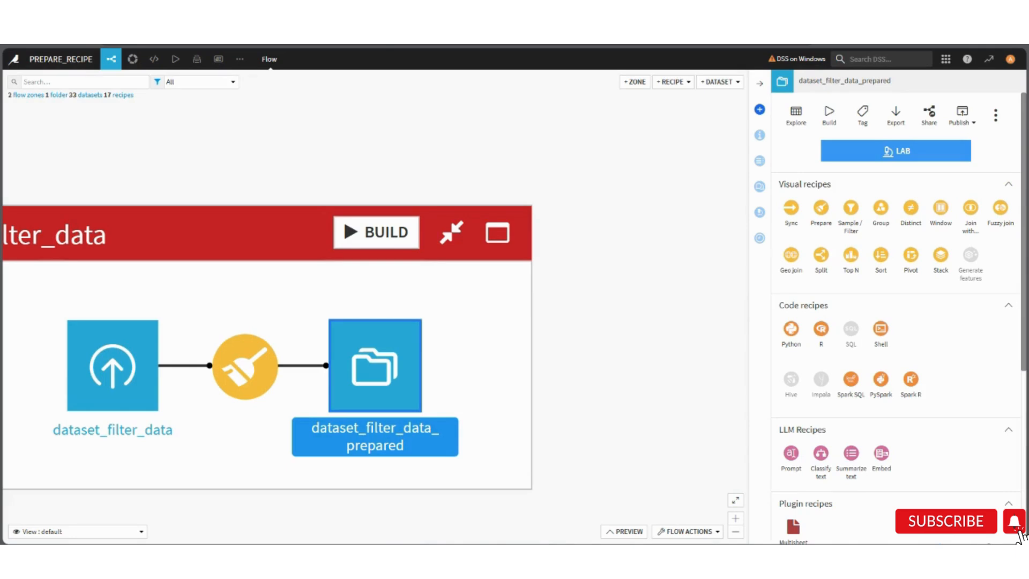
pyautogui.click(514, 293)
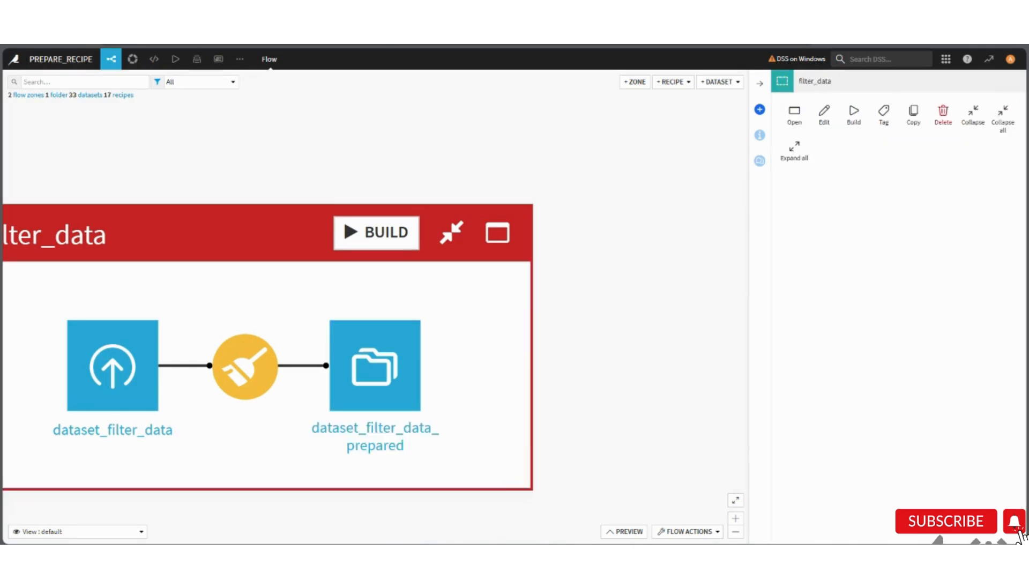